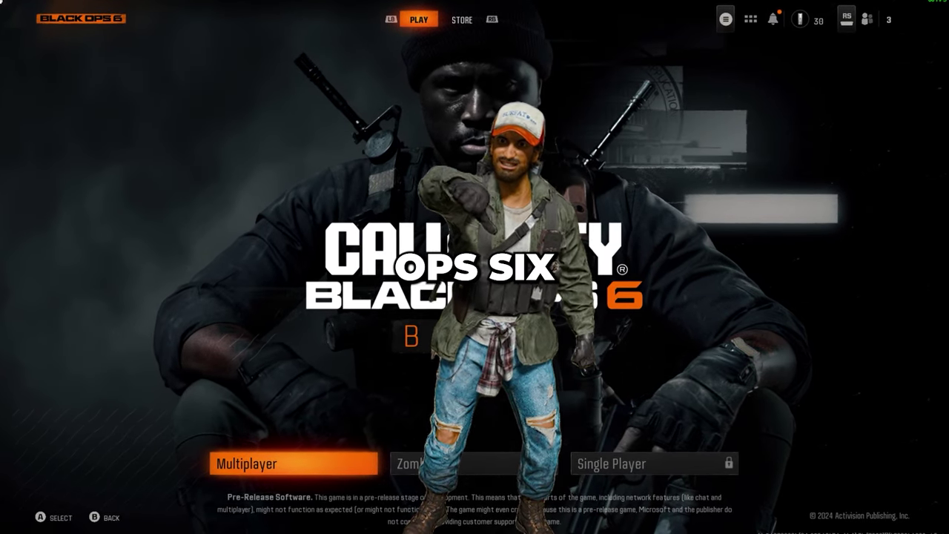
- Open the graphics settings and look through all display options, from Display Mode down to HDR Calibration
key("Escape")
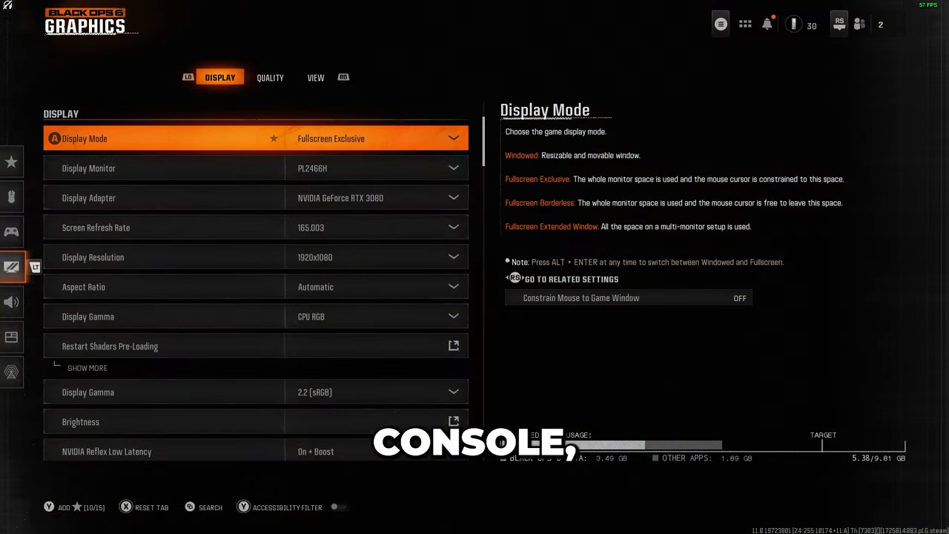
key("Down")
key("Down")
key("Down")
key("Down")
key("Down")
key("Down")
key("Down")
key("Down")
key("Down")
key("Down")
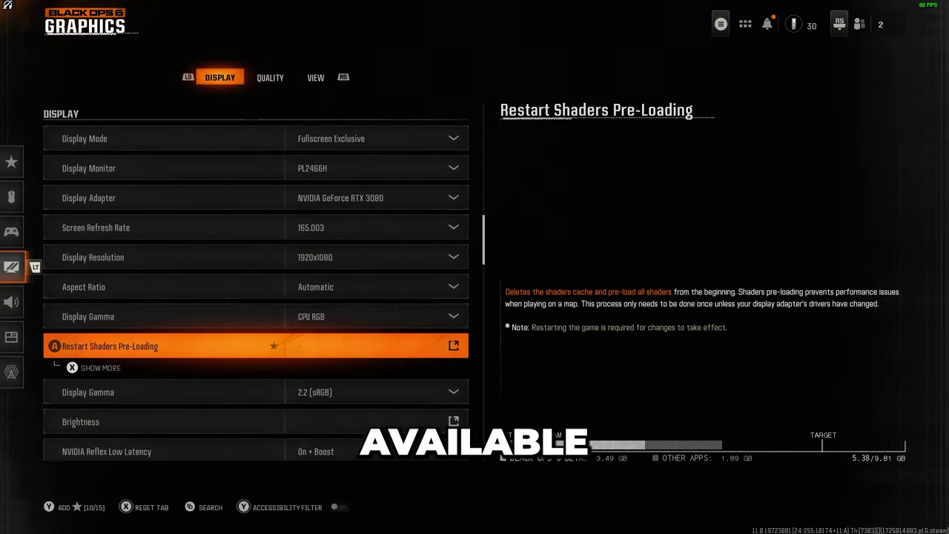
key("Down")
key("Down")
key("Down")
key("Down")
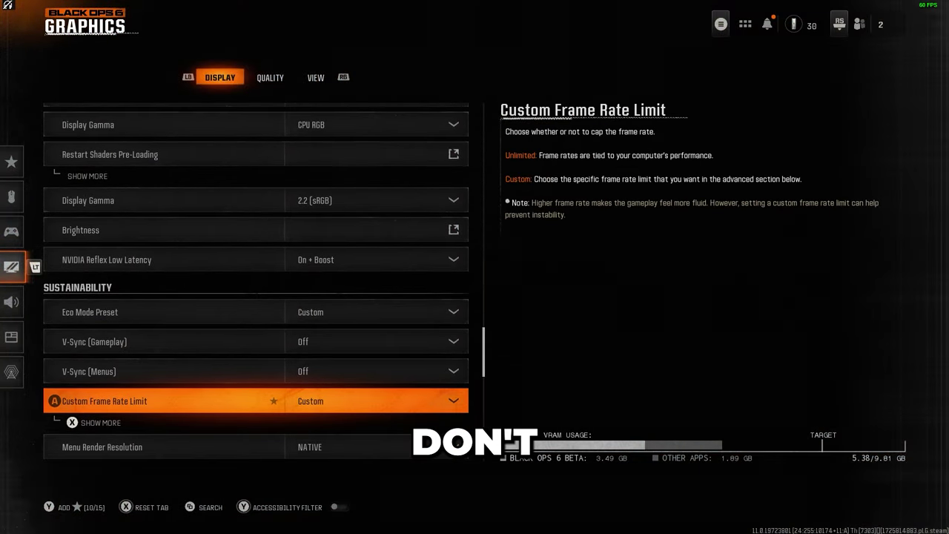
key("Down")
key("Down")
key("Down")
key("Down")
key("Down")
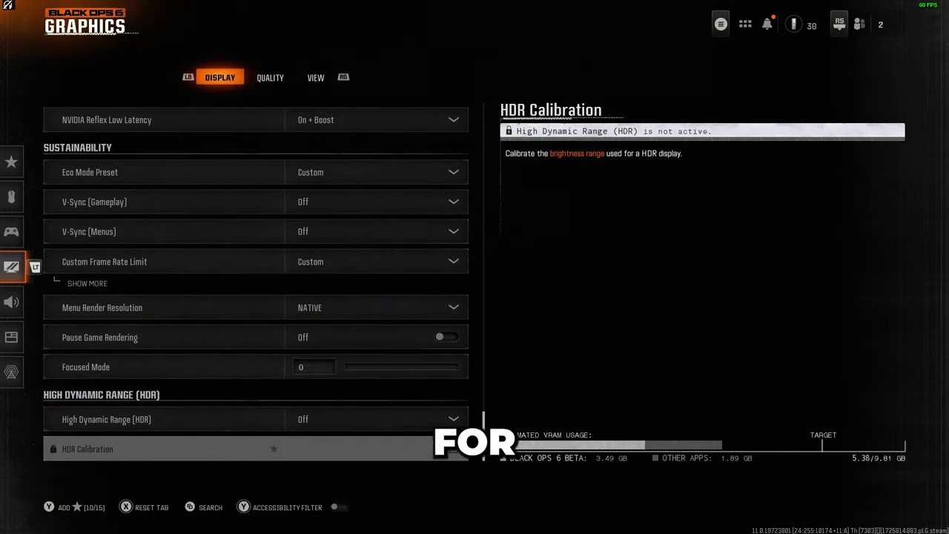
key("Down")
key("Down")
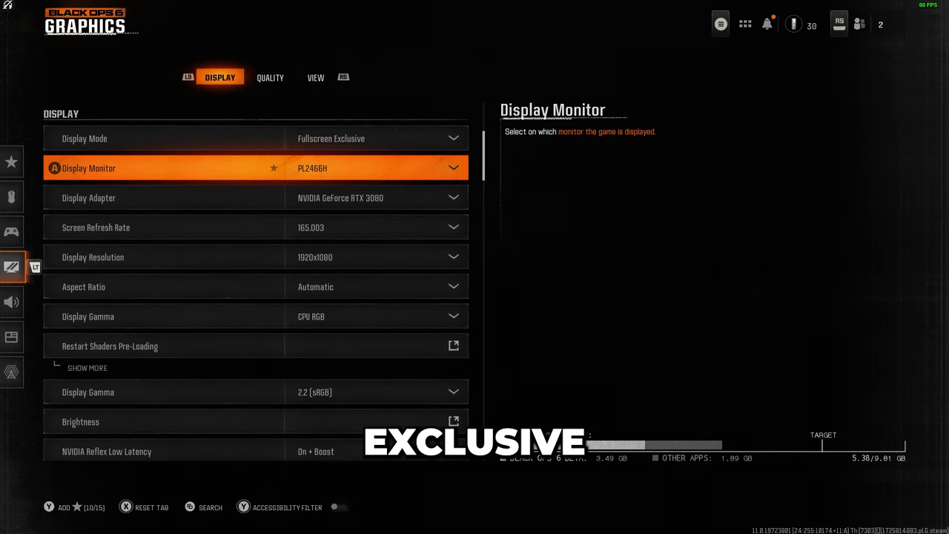
- Review the monitor, adapter, refresh rate, resolution and shader pre-loading settings in the Display section
key("Down")
key("Down")
key("Down")
key("Down")
key("Down")
key("Down")
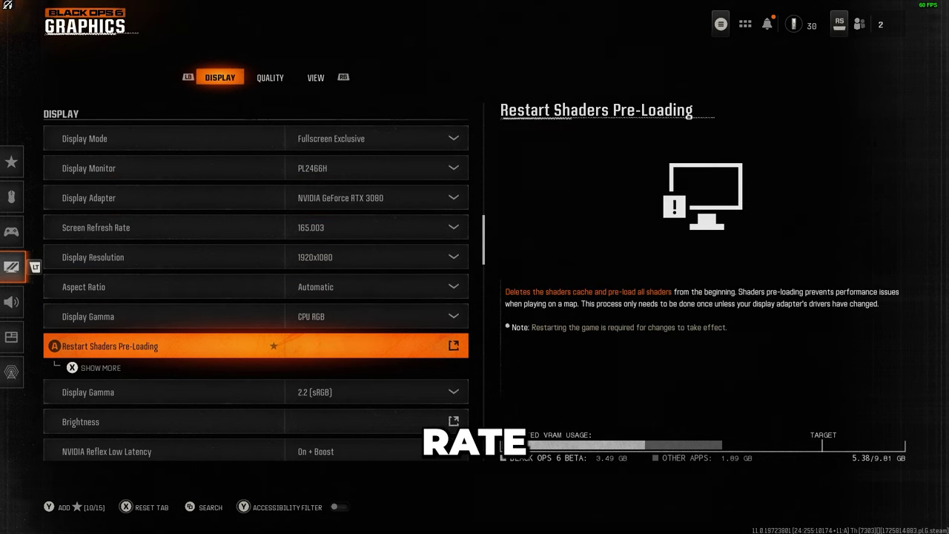
key("Up")
key("Up")
key("Up")
key("Up")
key("Up")
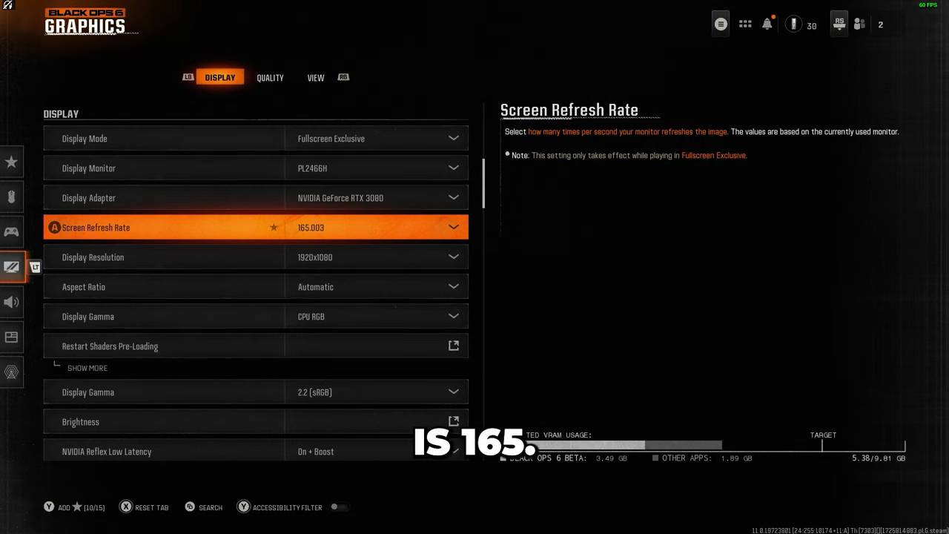
key("Up")
key("Up")
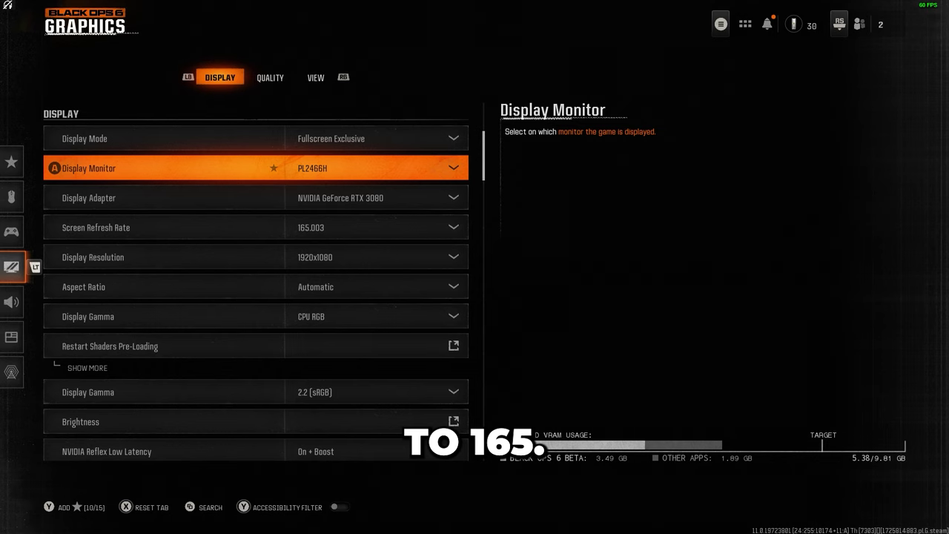
- Check the available options for the first Display Gamma setting and open the Brightness adjustment
key("Down")
key("Down")
key("Down")
key("Down")
key("Down")
key("Return")
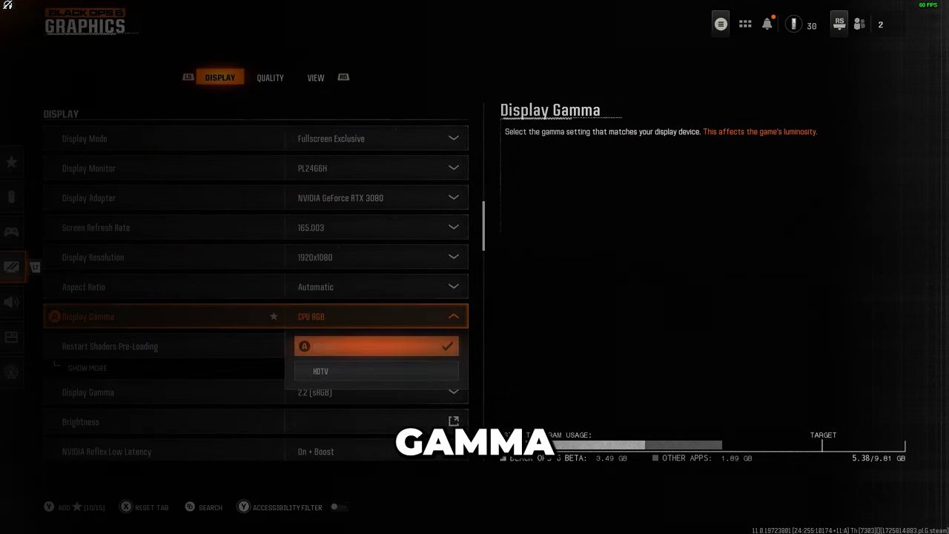
key("Escape")
key("Down")
key("Down")
key("Down")
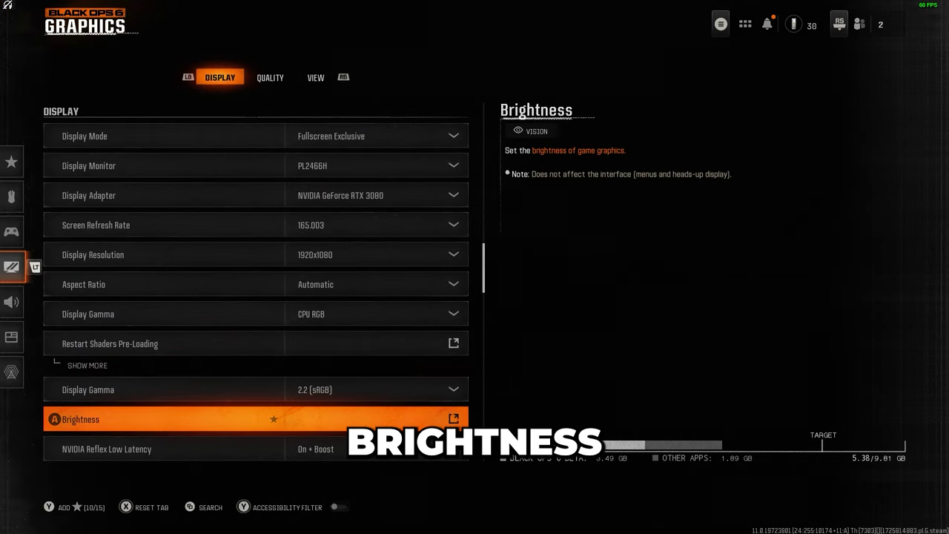
key("Return")
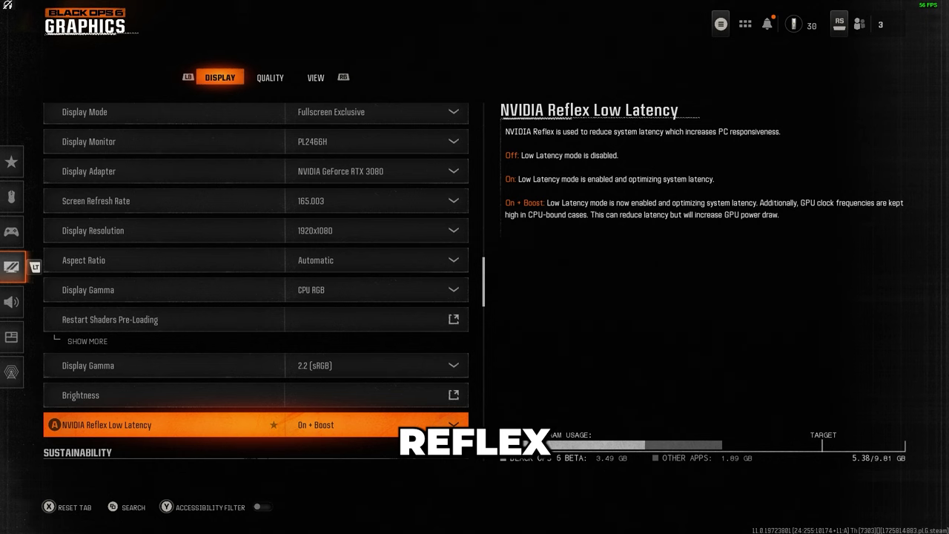
- Choose On + Boost for NVIDIA Reflex Low Latency and Custom for the Eco Mode Preset
key("Return")
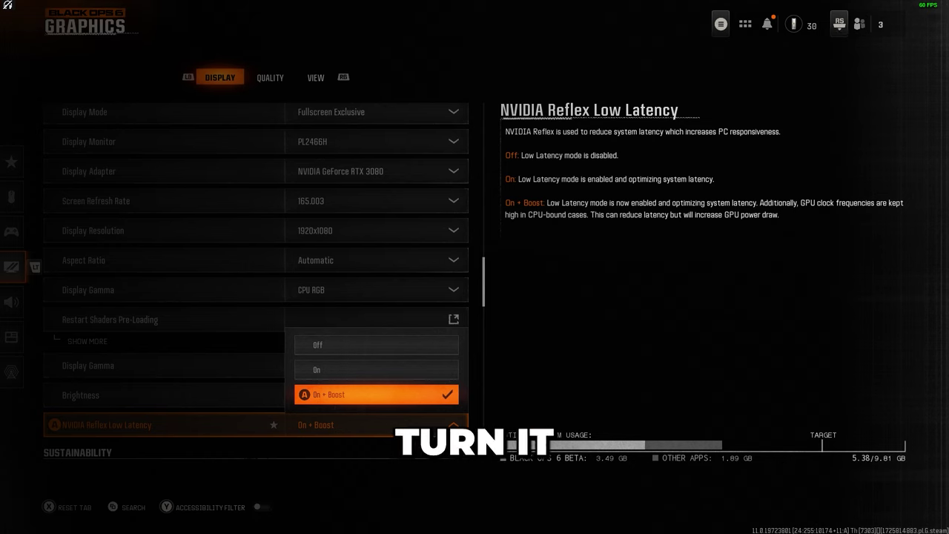
key("Return")
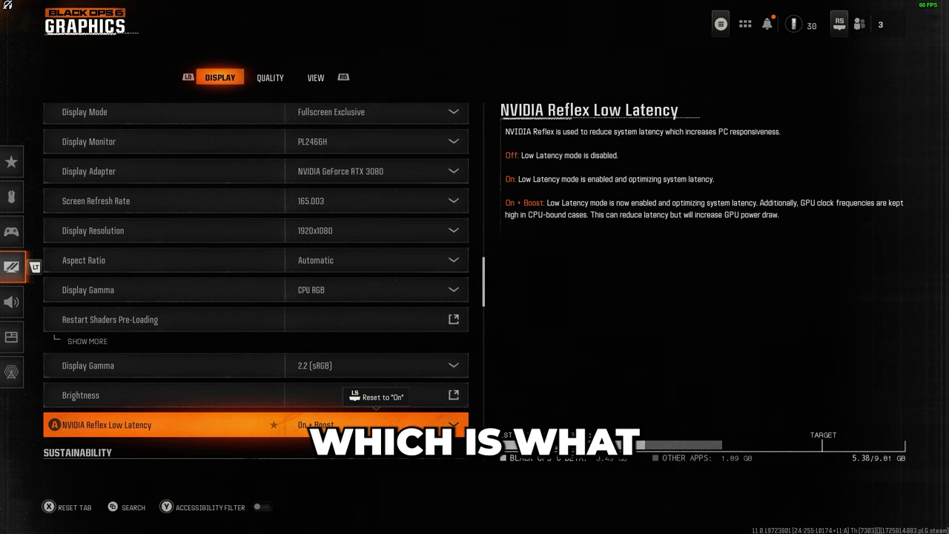
key("Down")
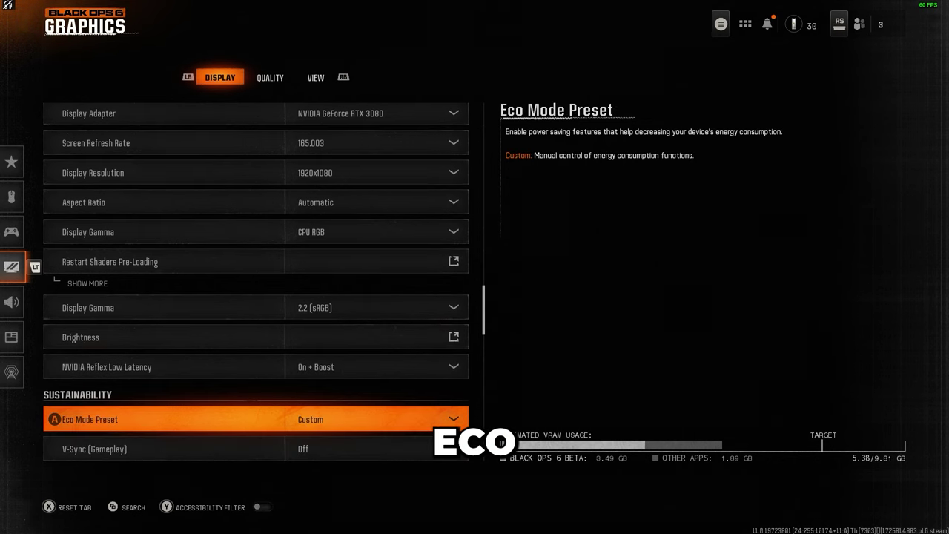
key("Return")
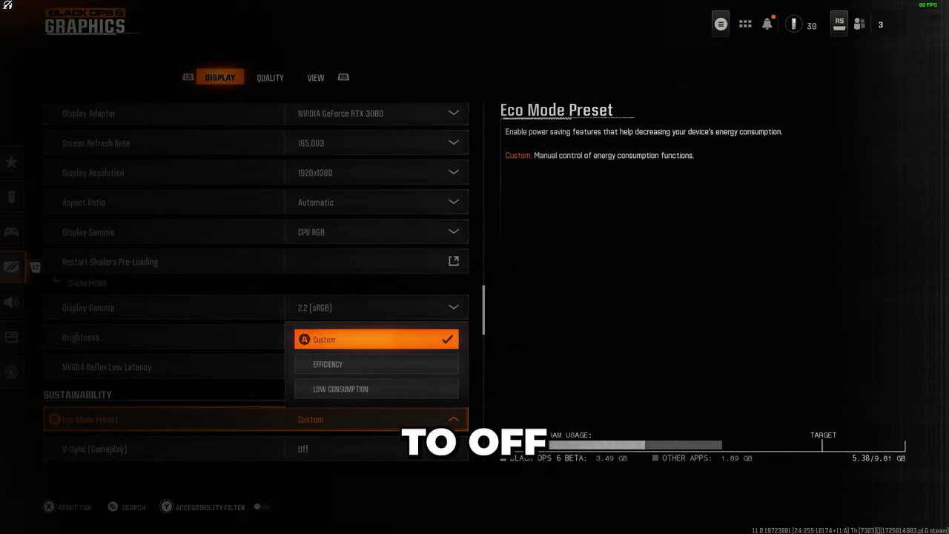
key("Return")
- Review the V-Sync, Custom Frame Rate Limit, Menu Render Resolution, Focused Mode and High Dynamic Range settings
key("Down")
key("Down")
key("Down")
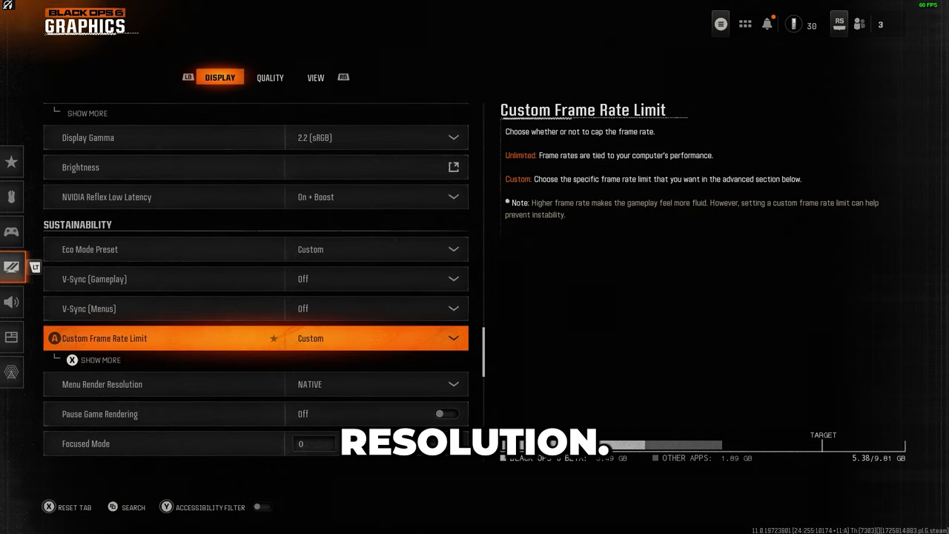
key("Down")
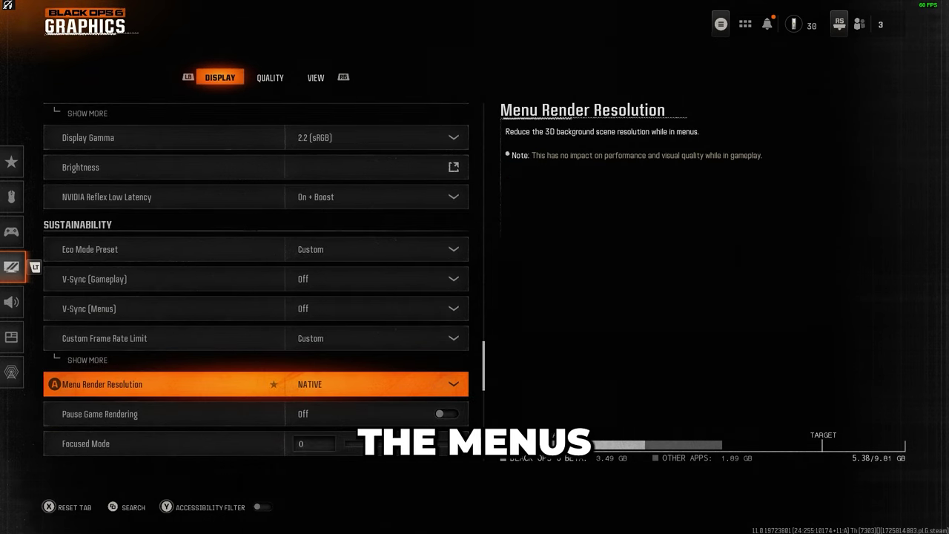
key("Down")
key("Down")
key("Down")
key("Down")
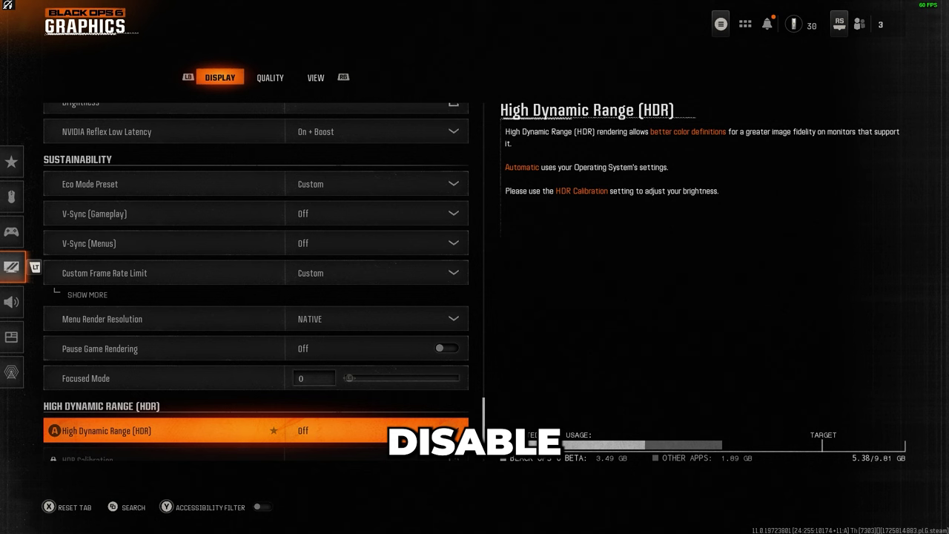
key("Up")
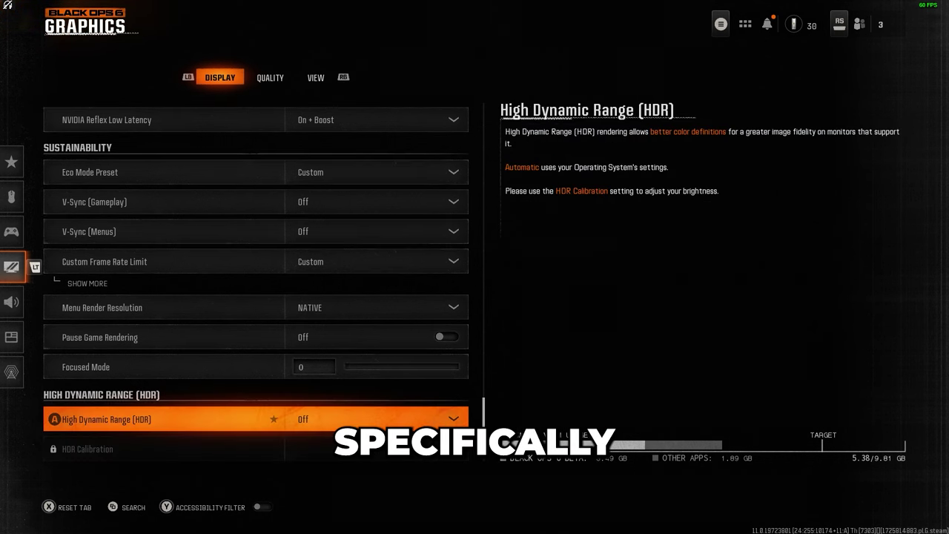
- Switch to the quality settings and check the available Graphic Preset options
key("e")
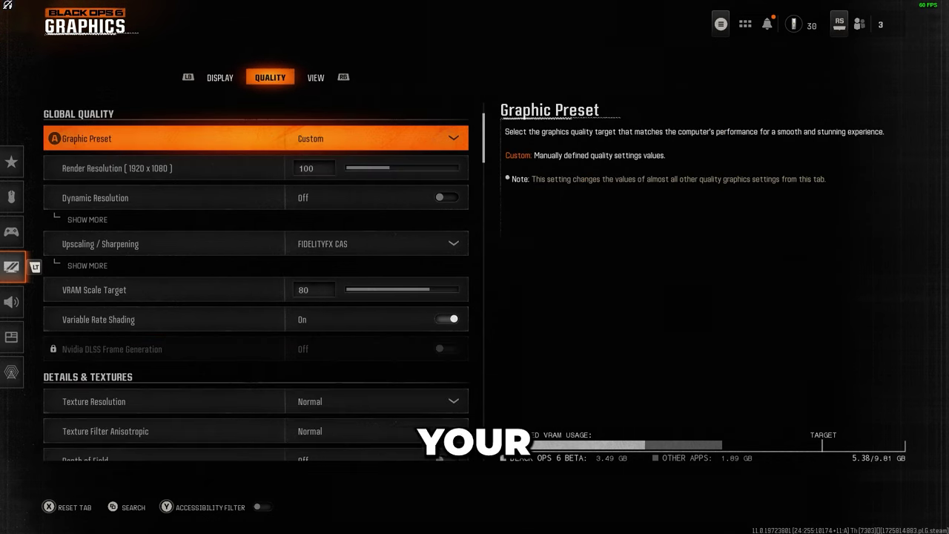
key("Return")
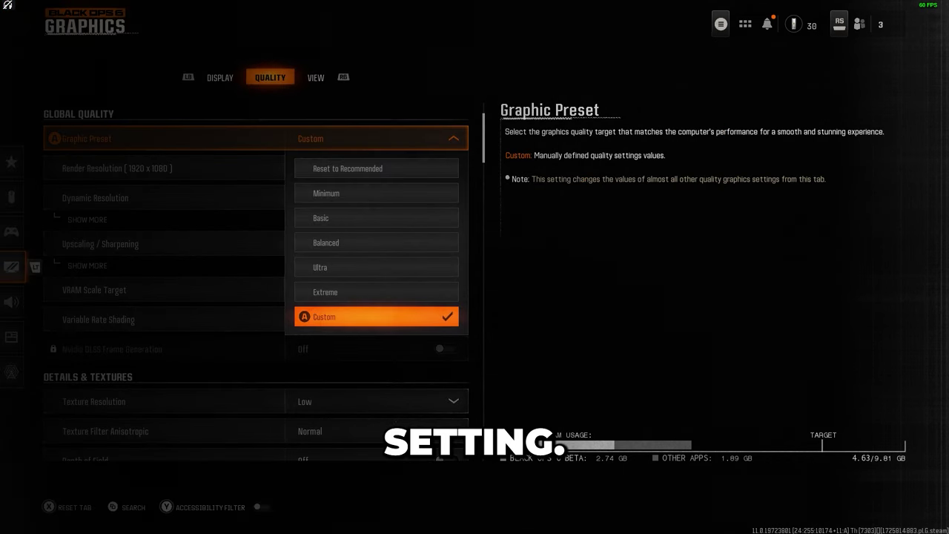
key("Escape")
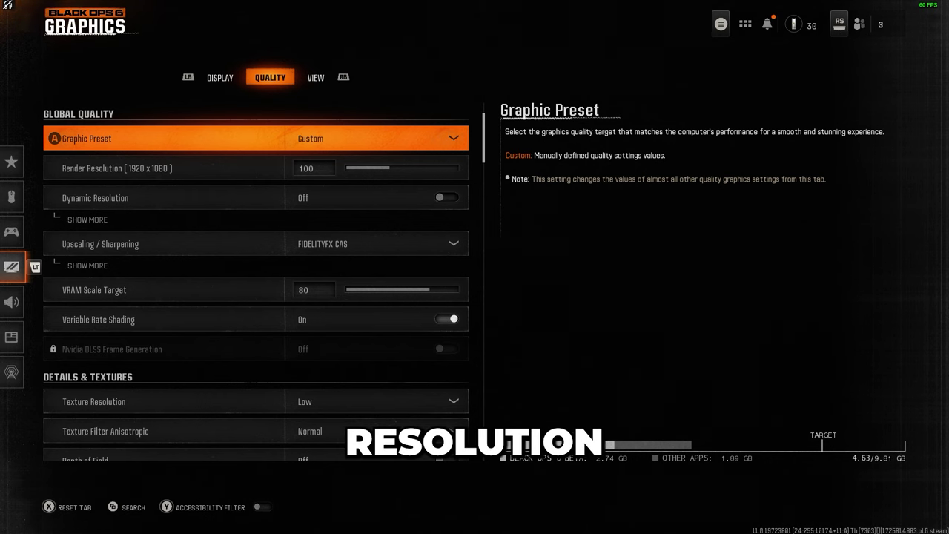
- Choose FIDELITYFX CAS for Upscaling / Sharpening and expand its options to reach the CAS strength
key("Down")
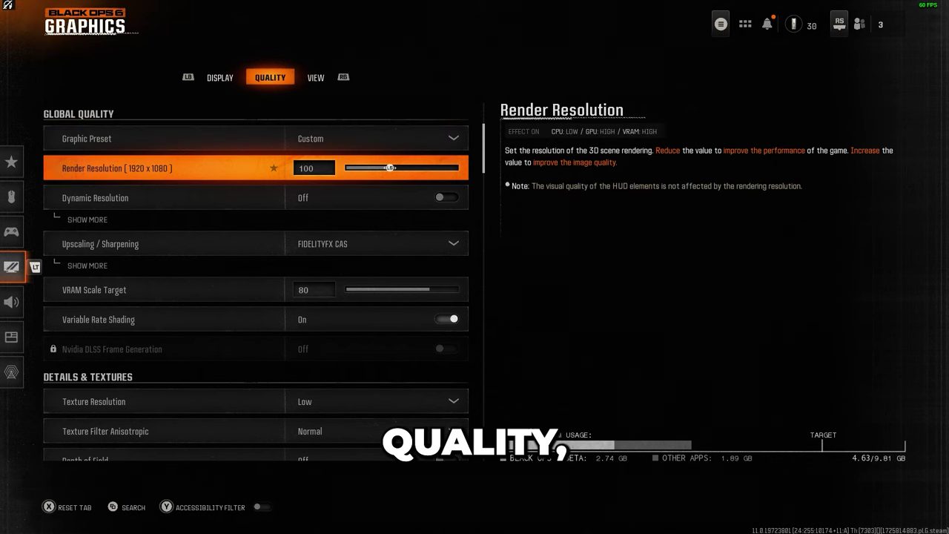
key("Down")
key("Down")
key("Return")
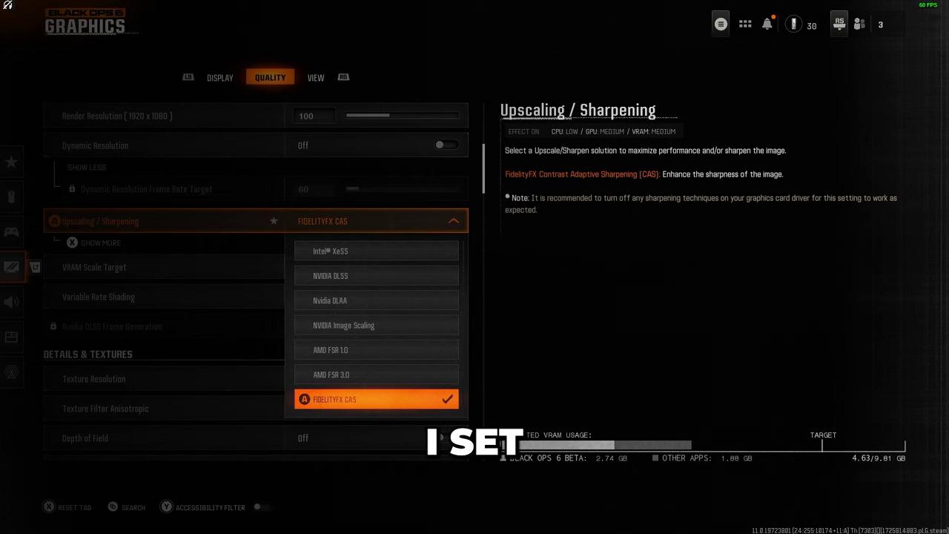
key("Return")
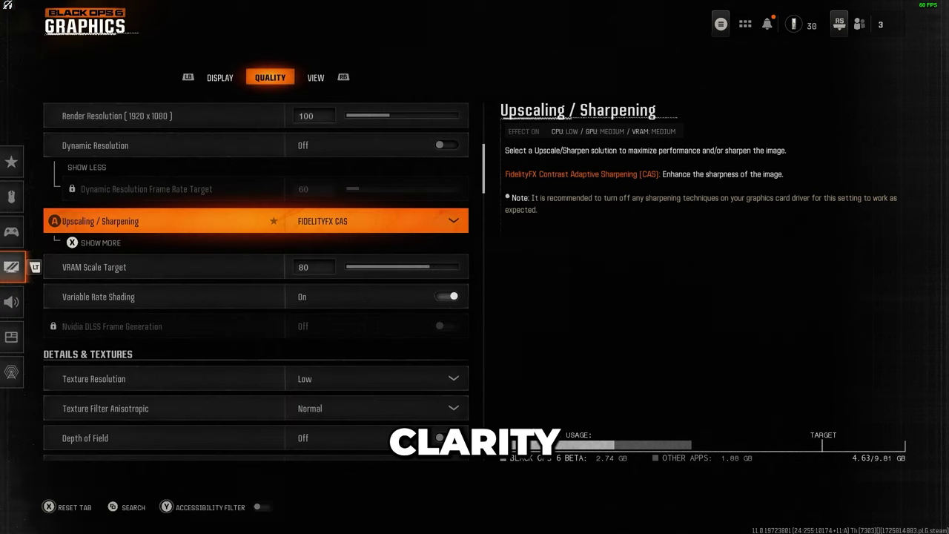
key("x")
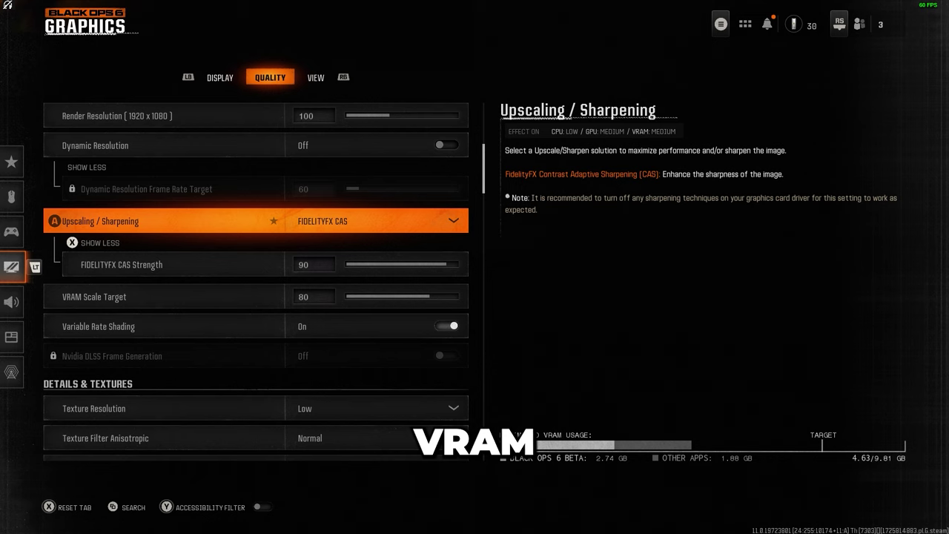
key("Down")
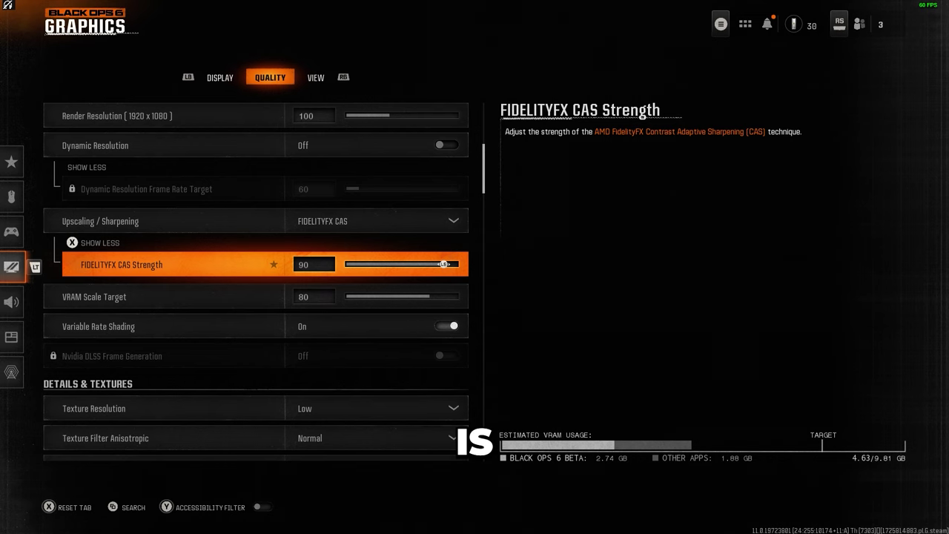
- Review VRAM Scale Target and the Details & Textures settings from Texture Resolution through Persistent Effects
left_click(171, 297)
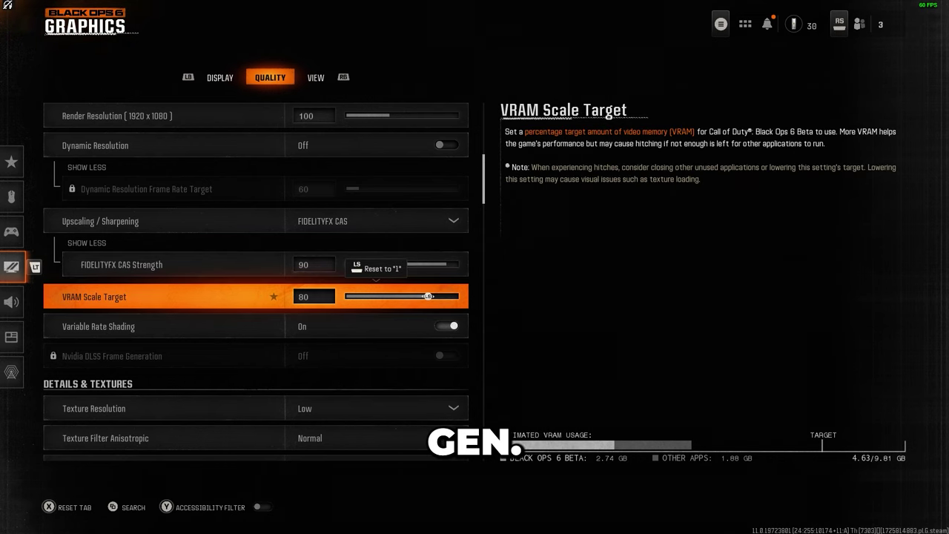
key("Down")
key("Down")
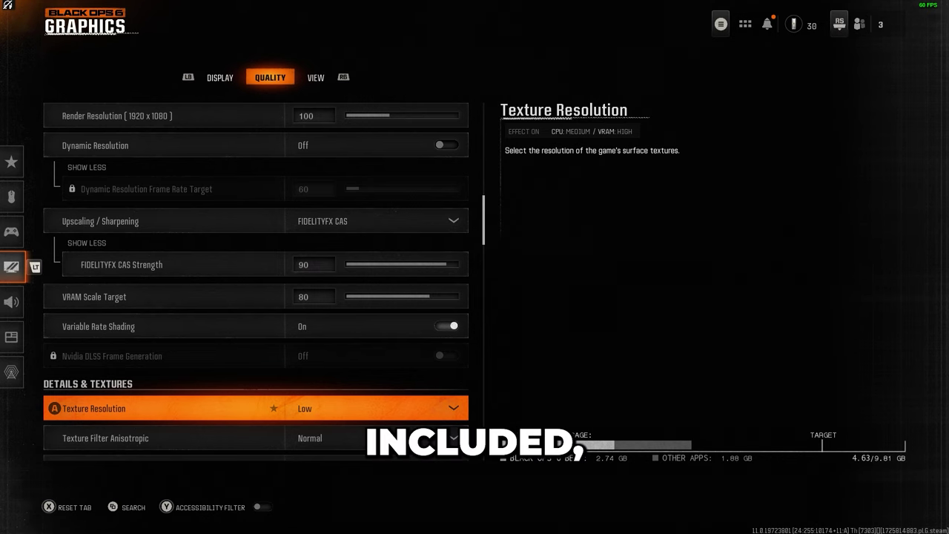
key("Down")
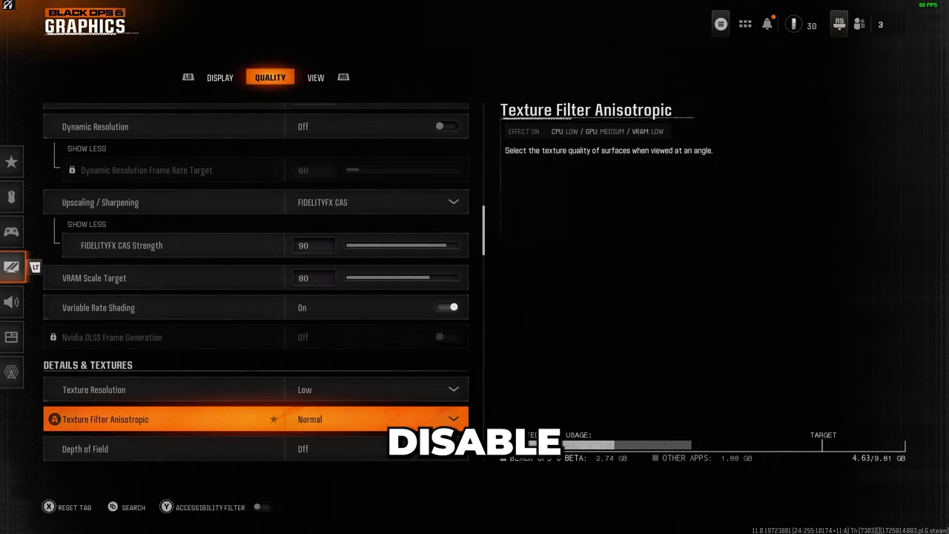
key("Down")
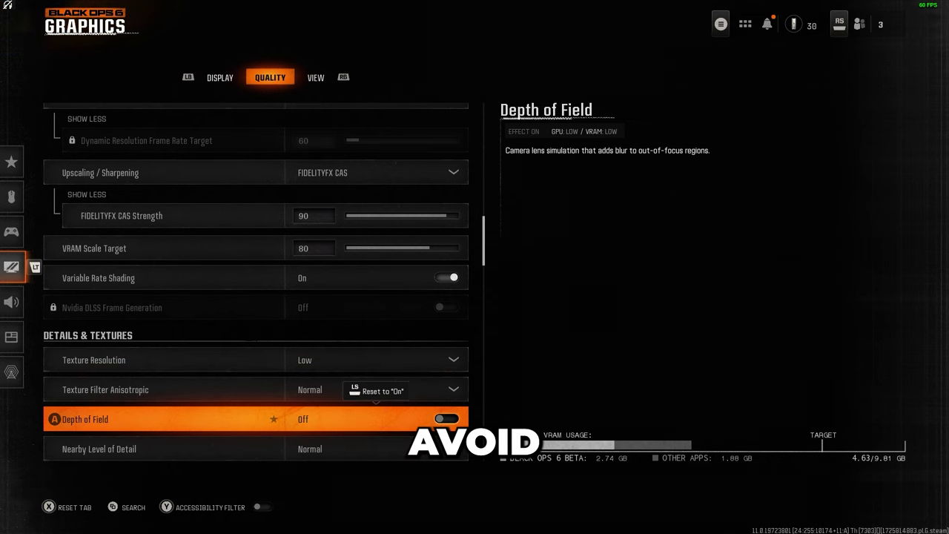
key("Down")
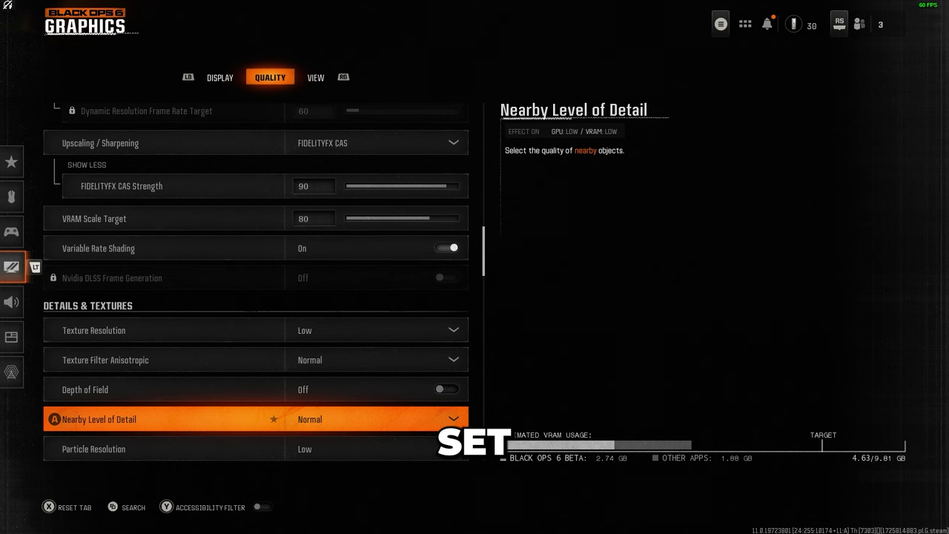
key("Down")
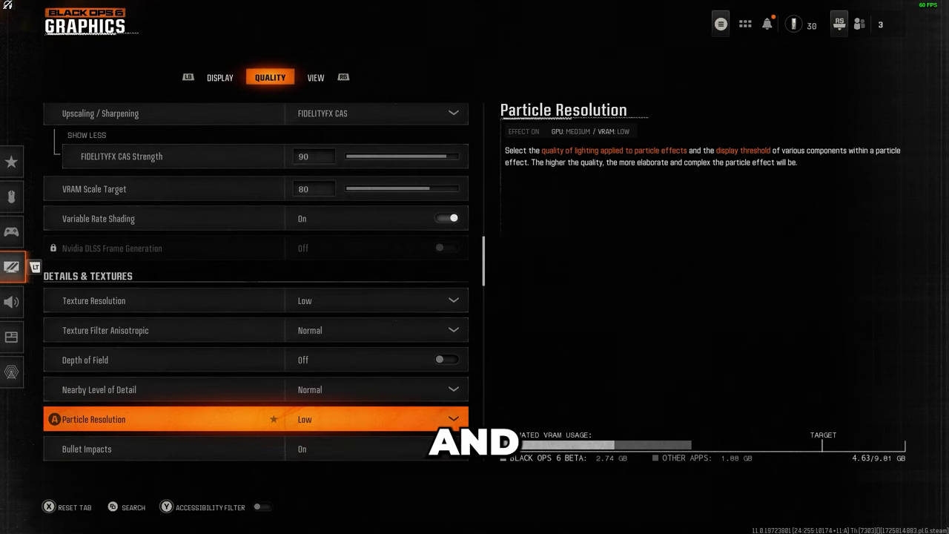
key("Down")
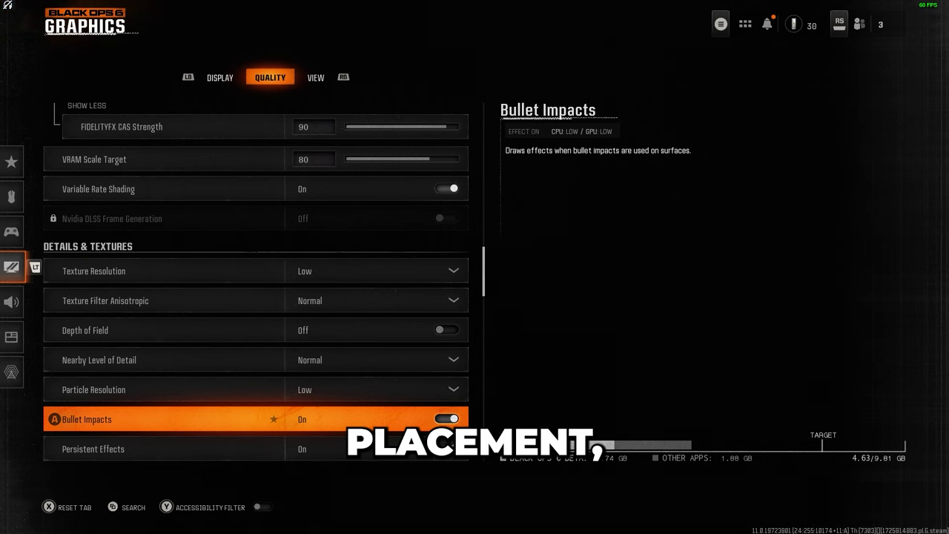
key("Down")
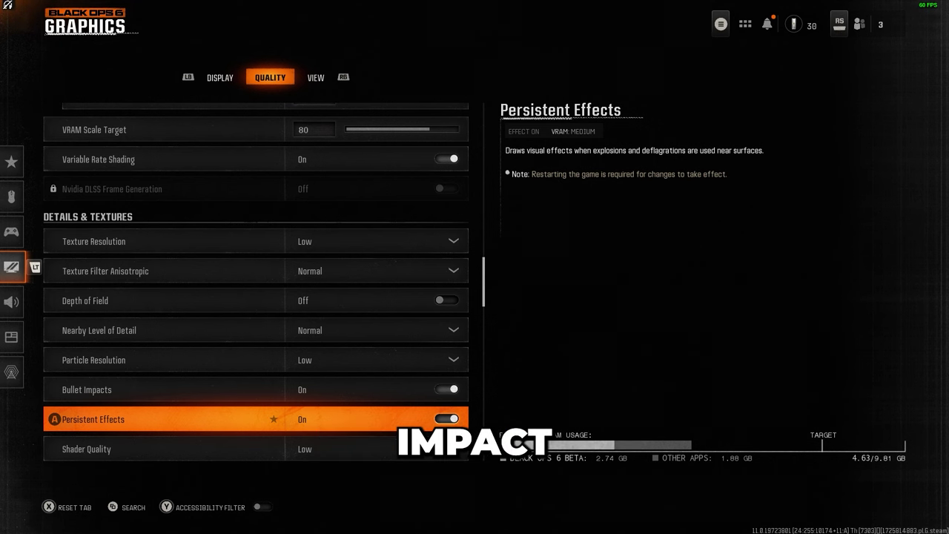
- Check the On-Demand Texture Streaming options and choose Optimized
key("Down")
key("Down")
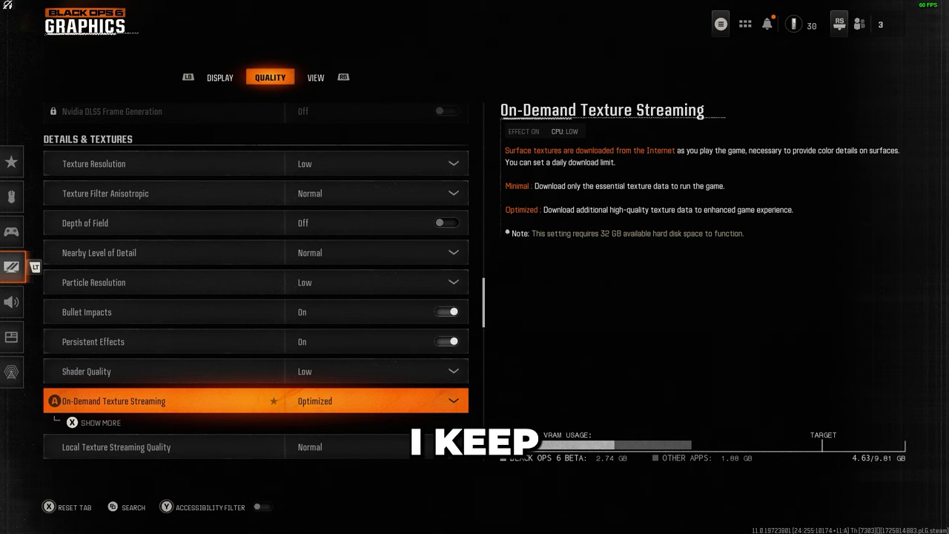
key("Return")
key("Up")
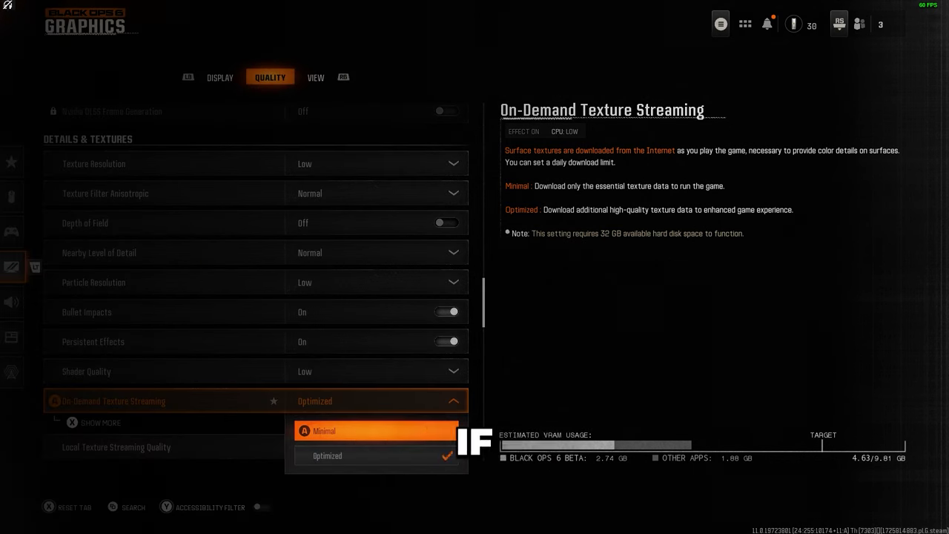
key("Down")
key("Return")
- Review the Shadow & Lighting settings and the Environment settings from Tessellation through Weather Grid Volumes
key("Down")
key("Down")
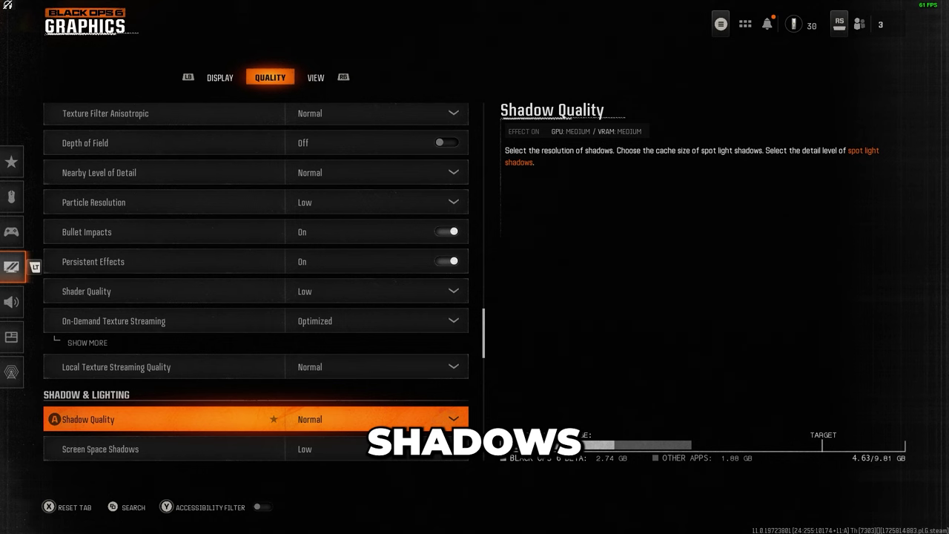
key("Down")
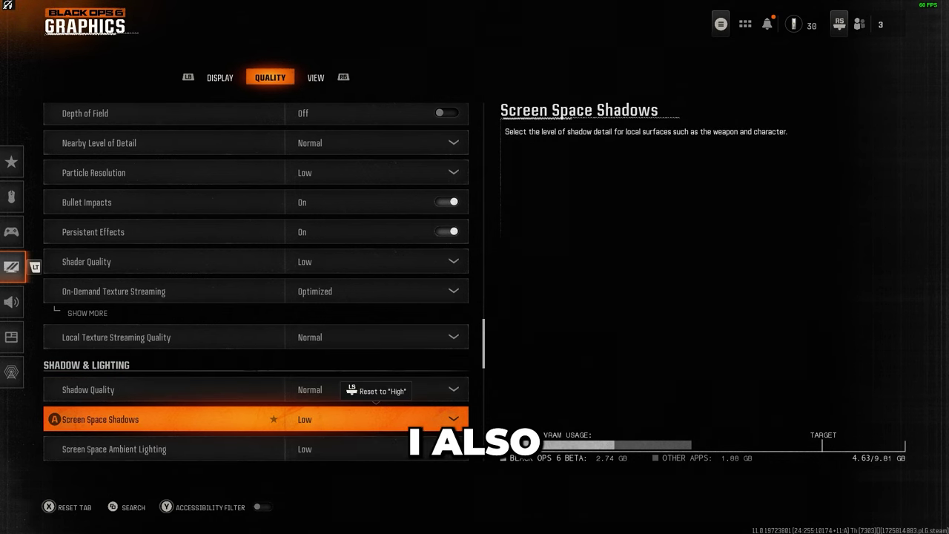
key("Down")
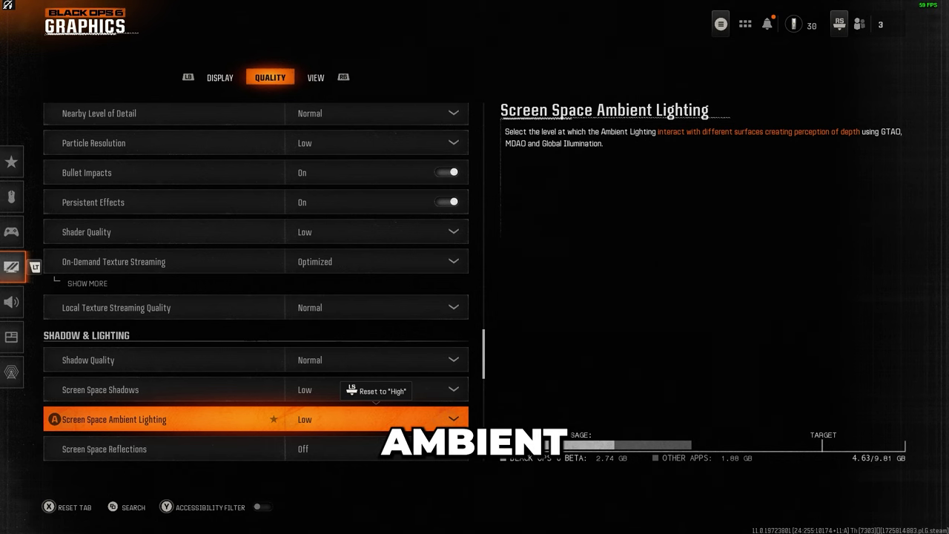
key("Down")
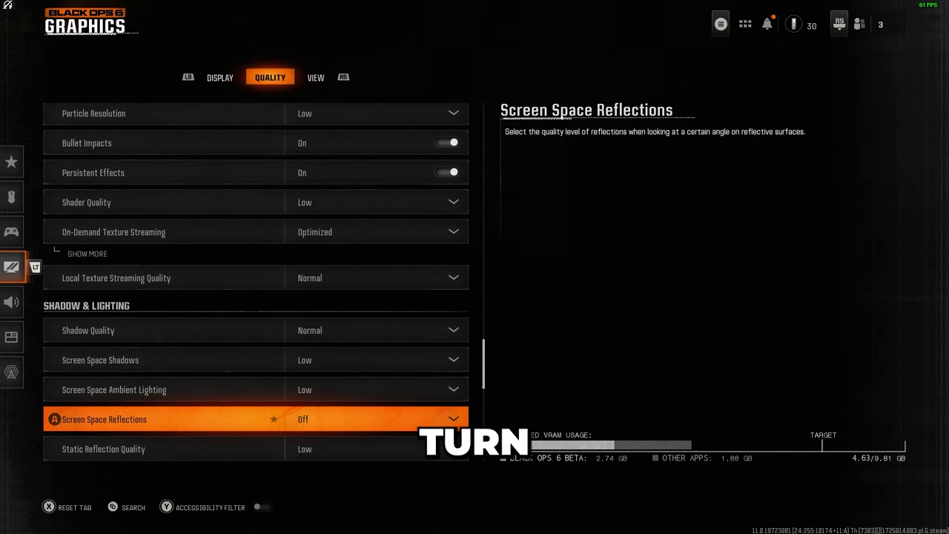
key("Down")
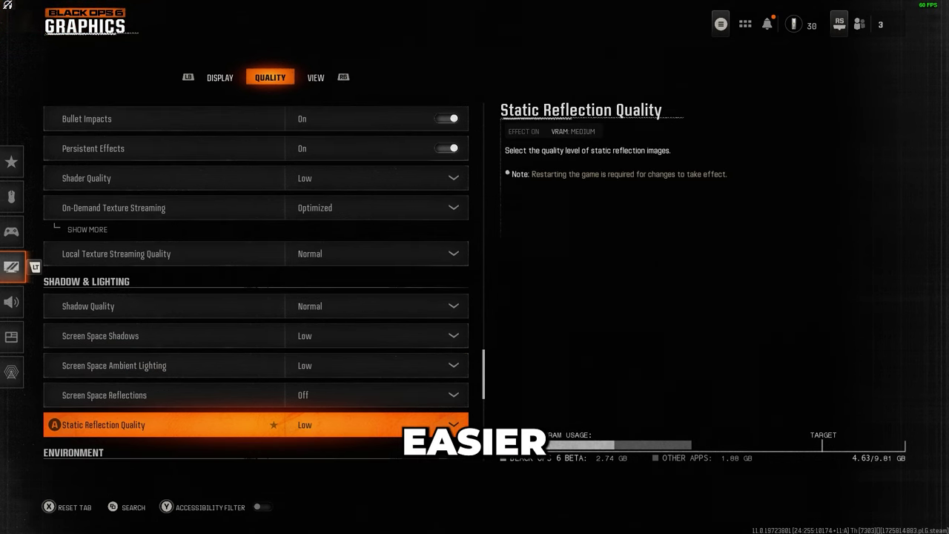
key("Down")
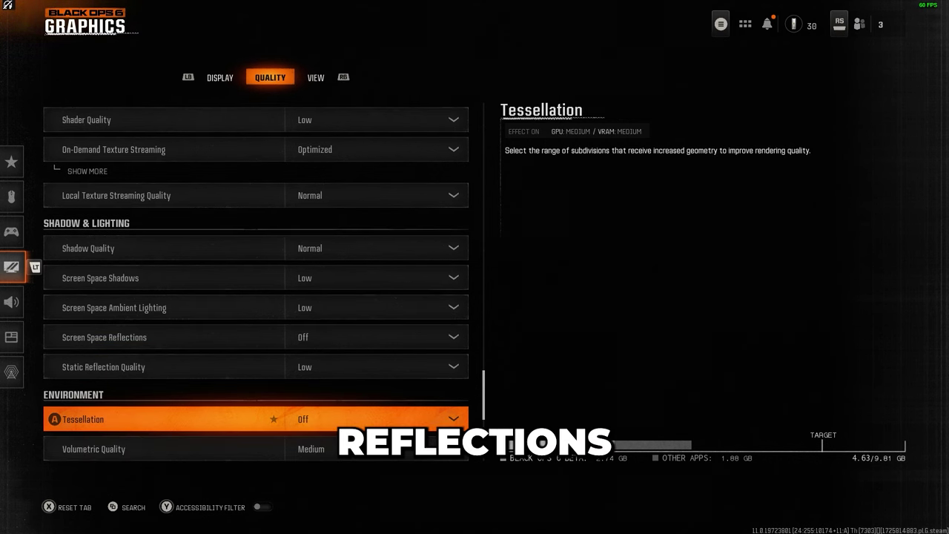
key("Down")
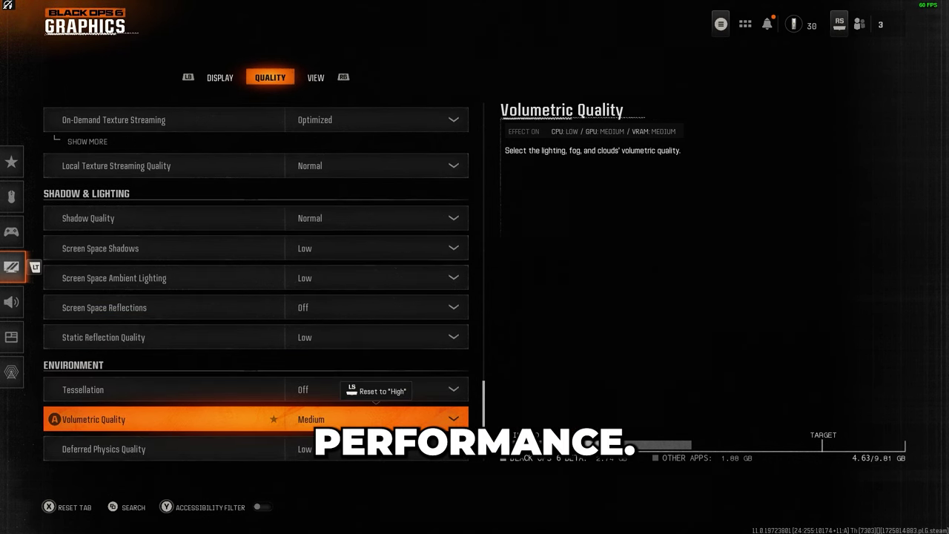
key("Down")
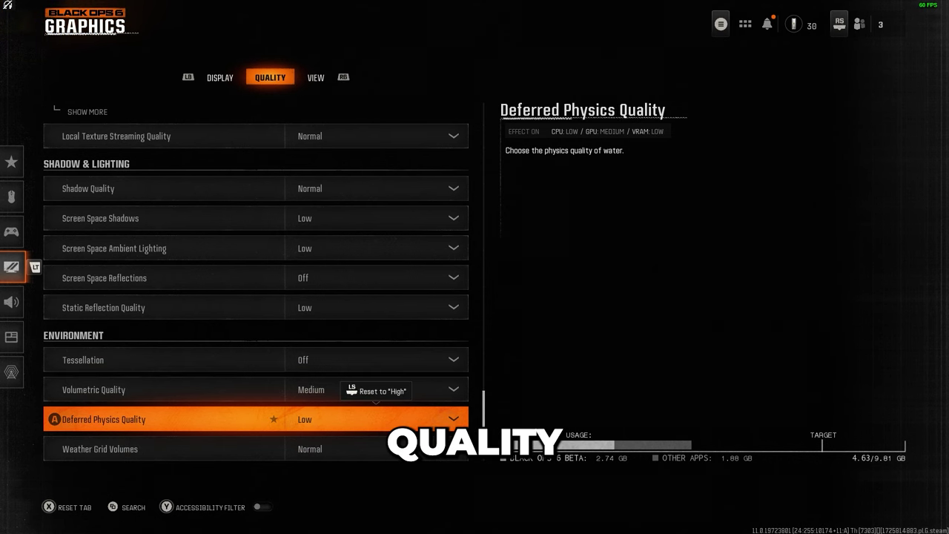
key("Down")
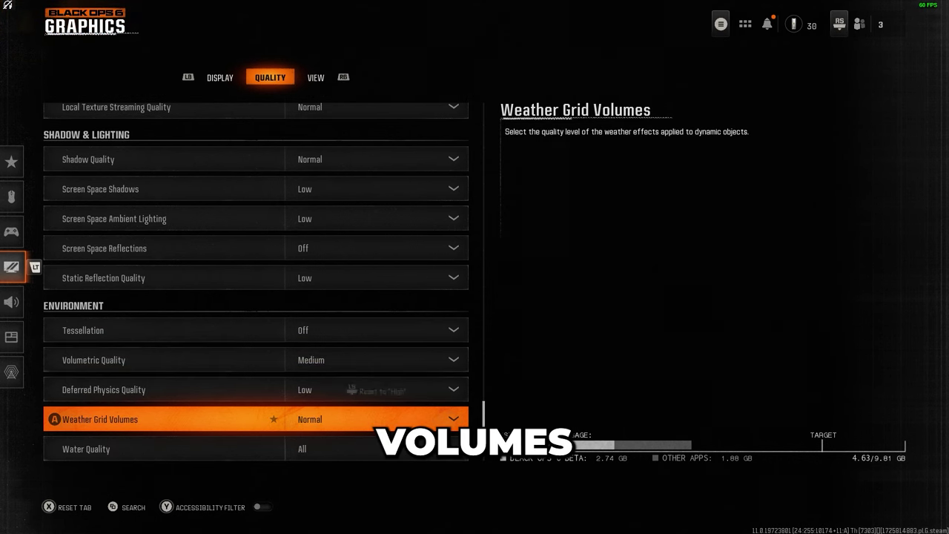
- Set Water Quality to Off in the Environment settings
key("Down")
key("Return")
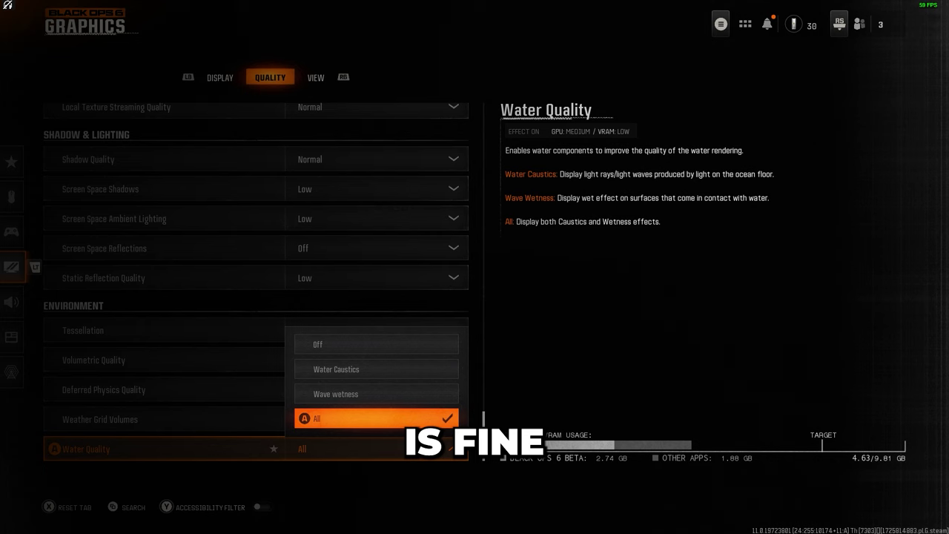
key("Up")
key("Up")
key("Up")
key("Return")
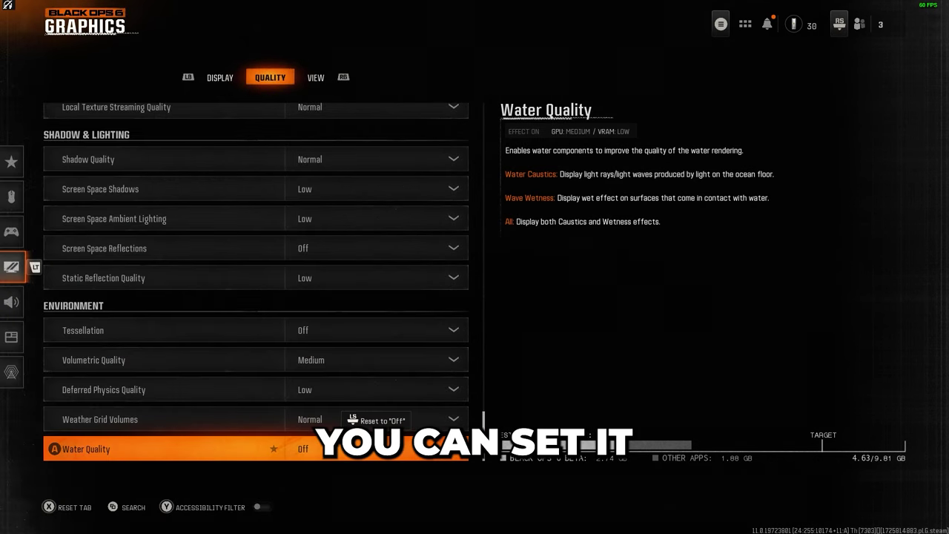
- Switch to the view settings and choose Affected for ADS Field of View
key("e")
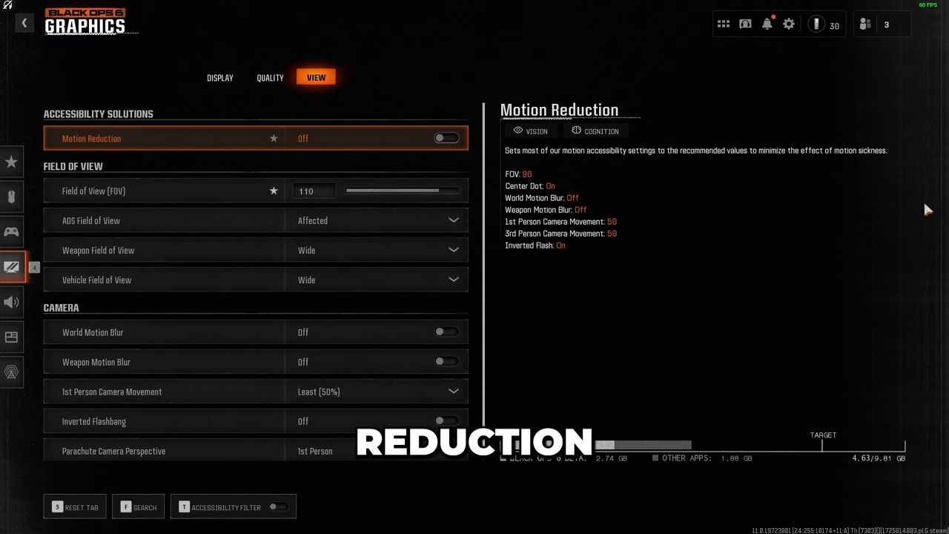
key("Down")
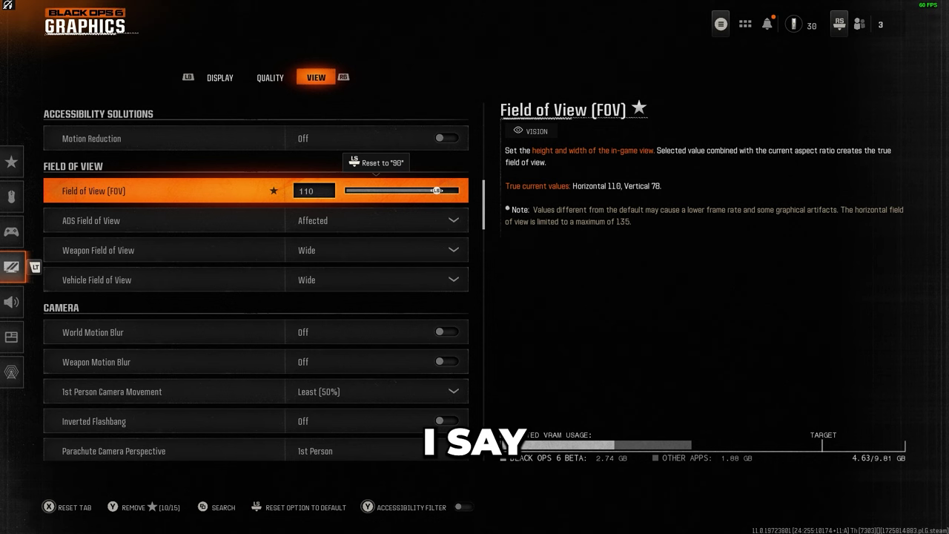
left_click(164, 220)
key("Return")
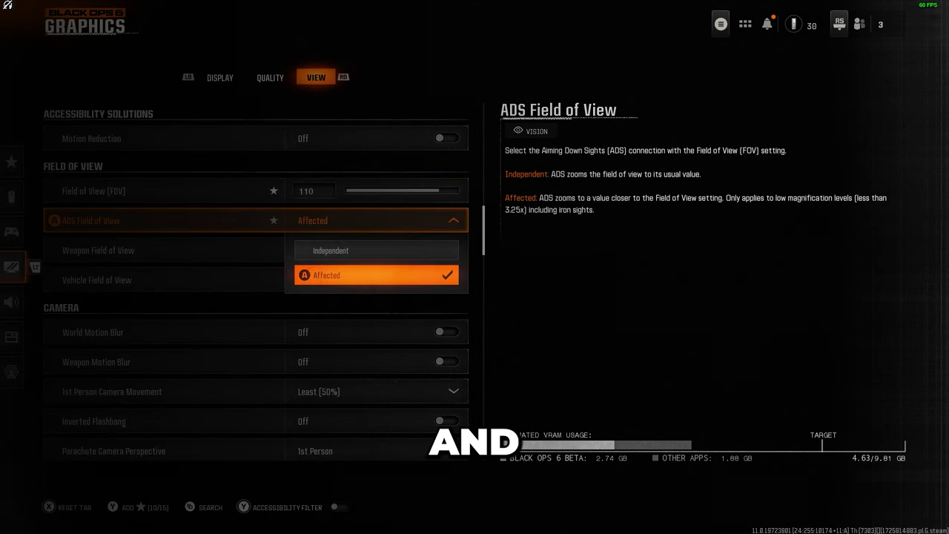
key("Return")
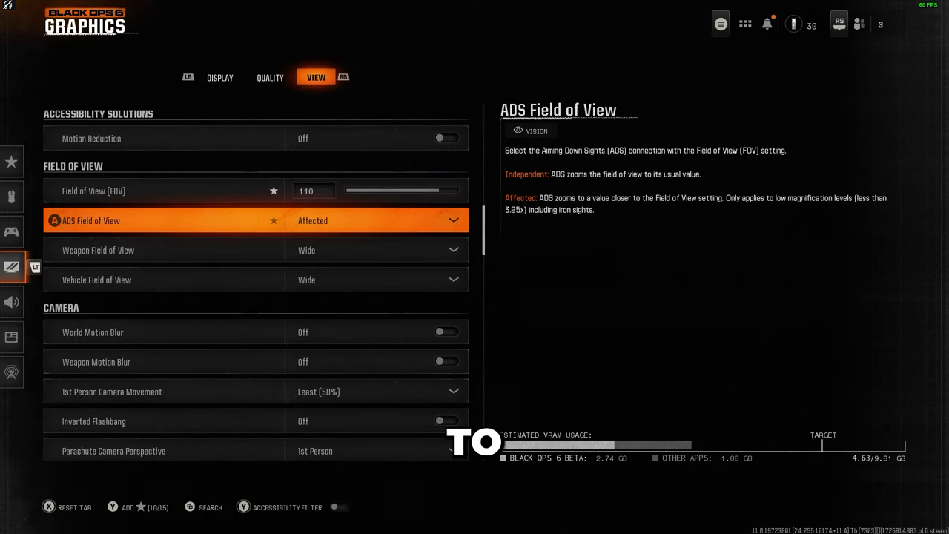
- Review the weapon and vehicle field of view and the Camera settings through Parachute Camera Perspective
key("Down")
key("Down")
key("Down")
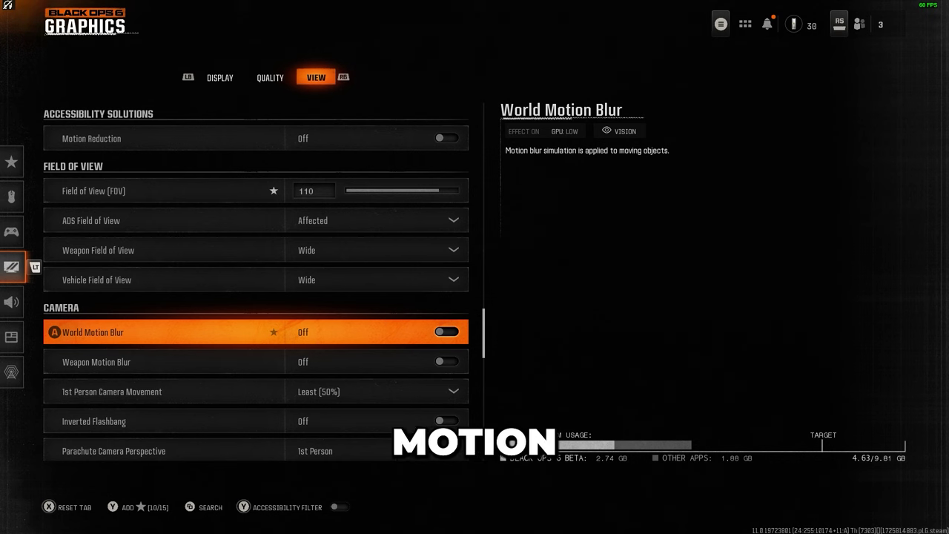
key("Down")
key("Up")
key("Down")
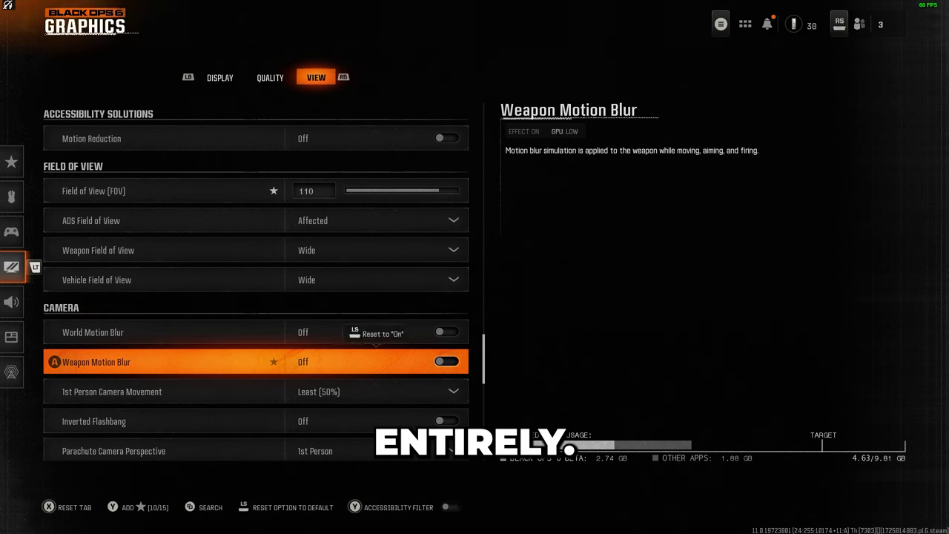
key("Down")
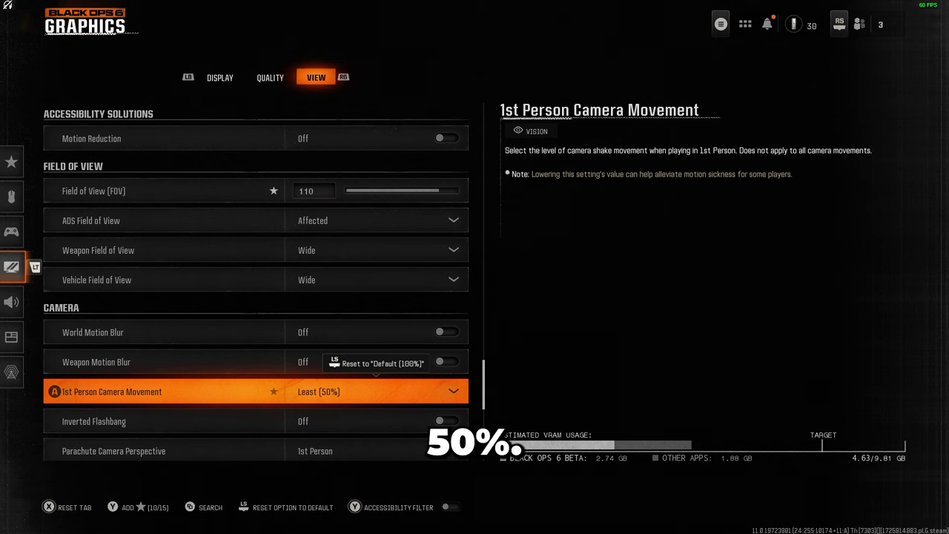
left_click(256, 420)
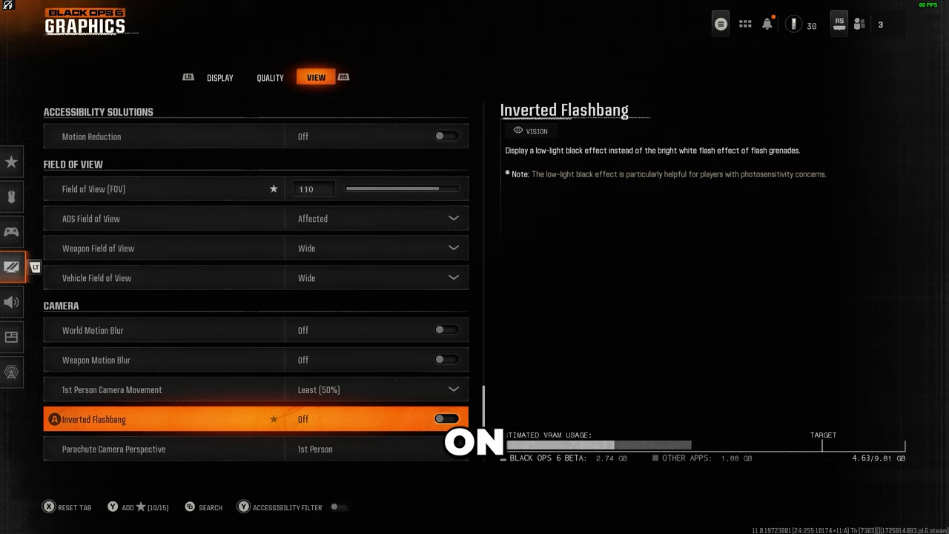
left_click(222, 448)
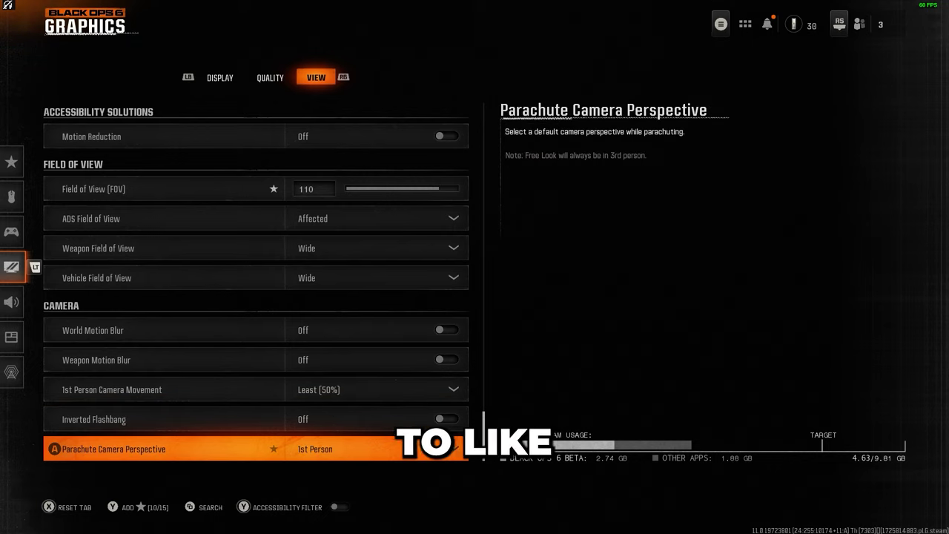